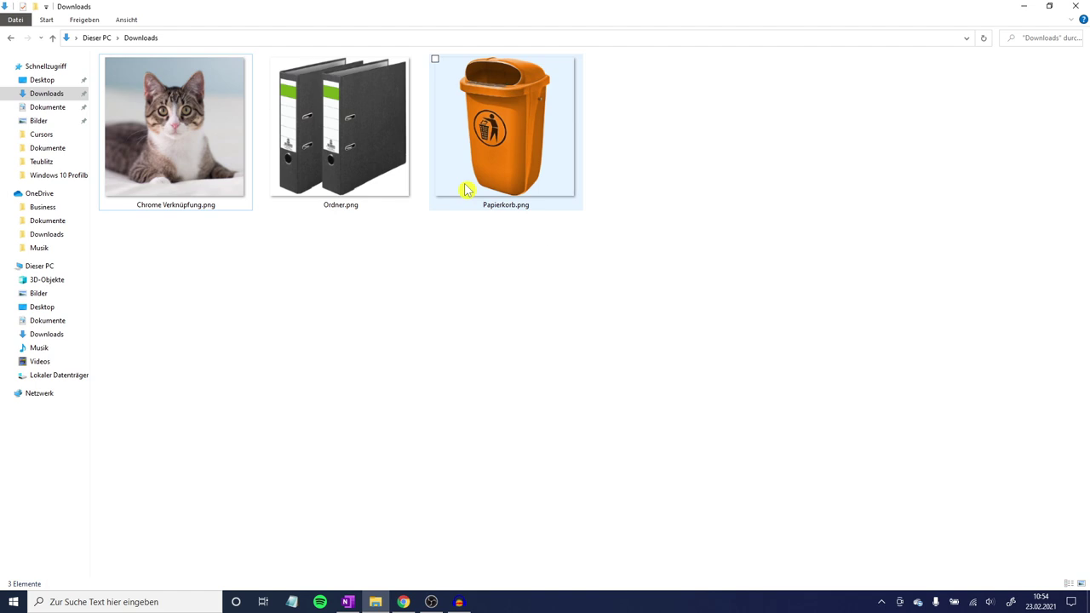
Step: Switch to Chrome, convert Papierkorb.png from the Downloads folder to ICO with Convertio, and download the converted file
mouse_move(467, 190)
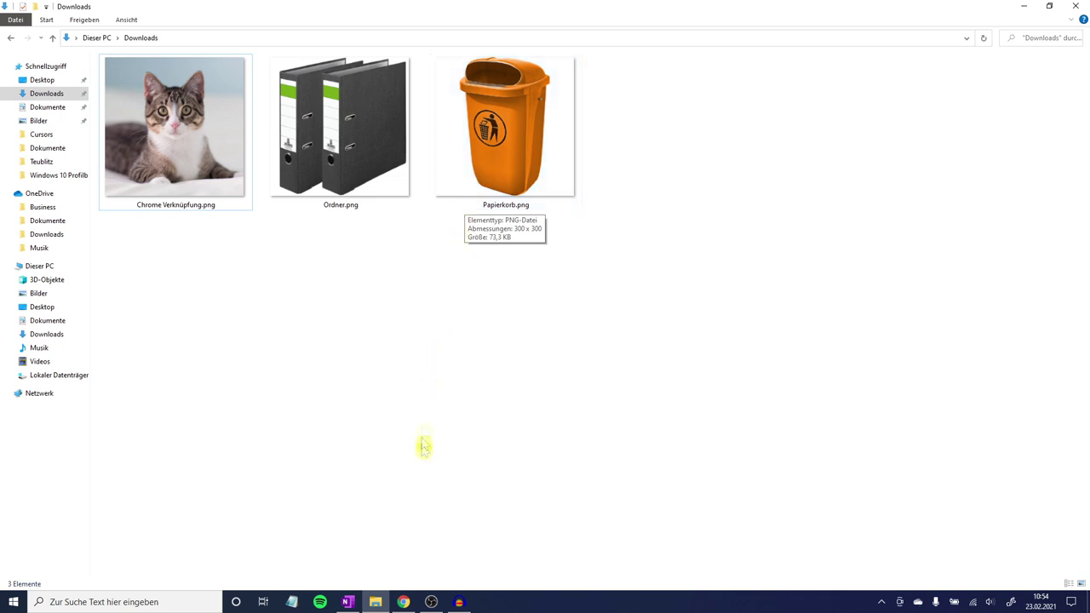
click(407, 603)
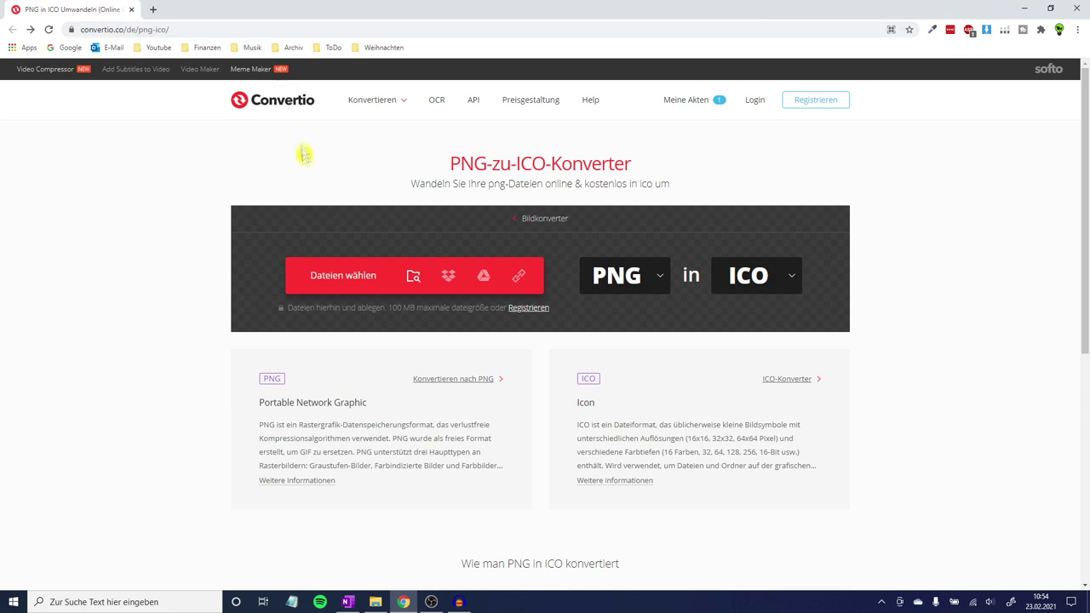
click(340, 291)
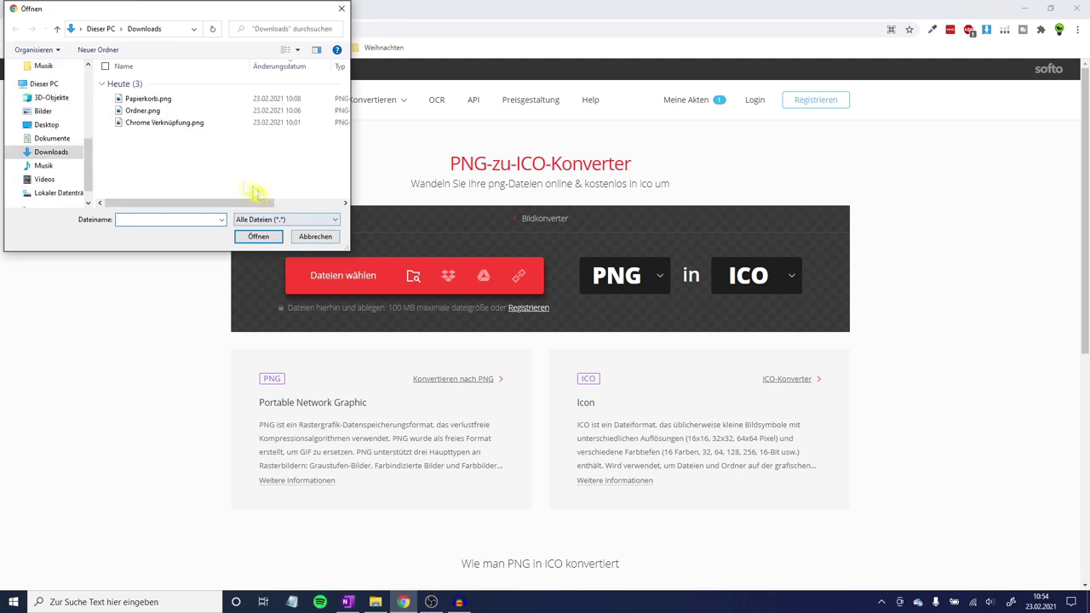
click(184, 101)
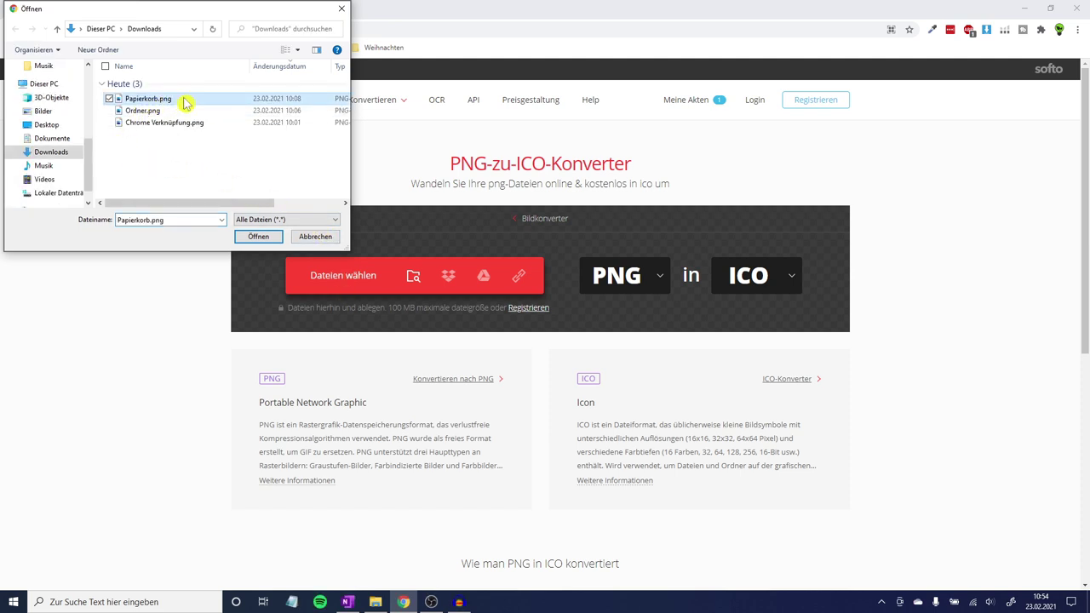
click(256, 240)
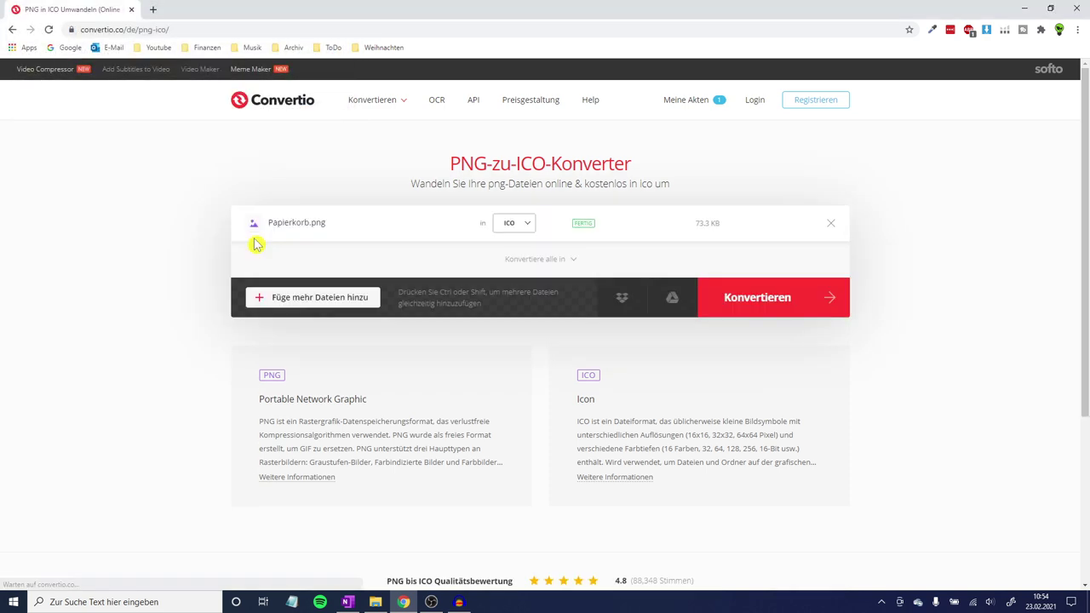
click(801, 302)
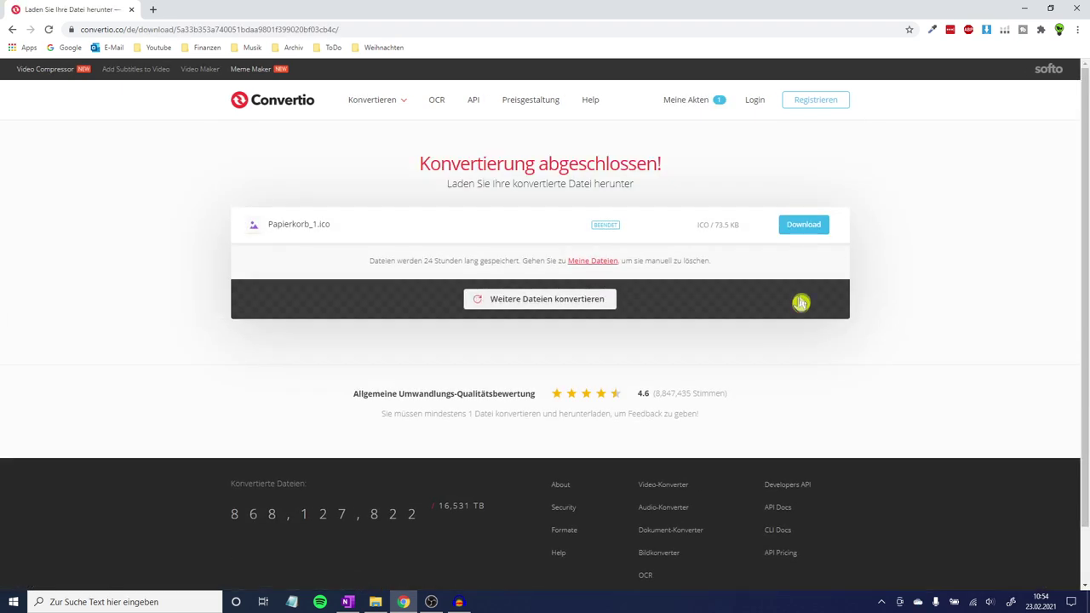
click(825, 230)
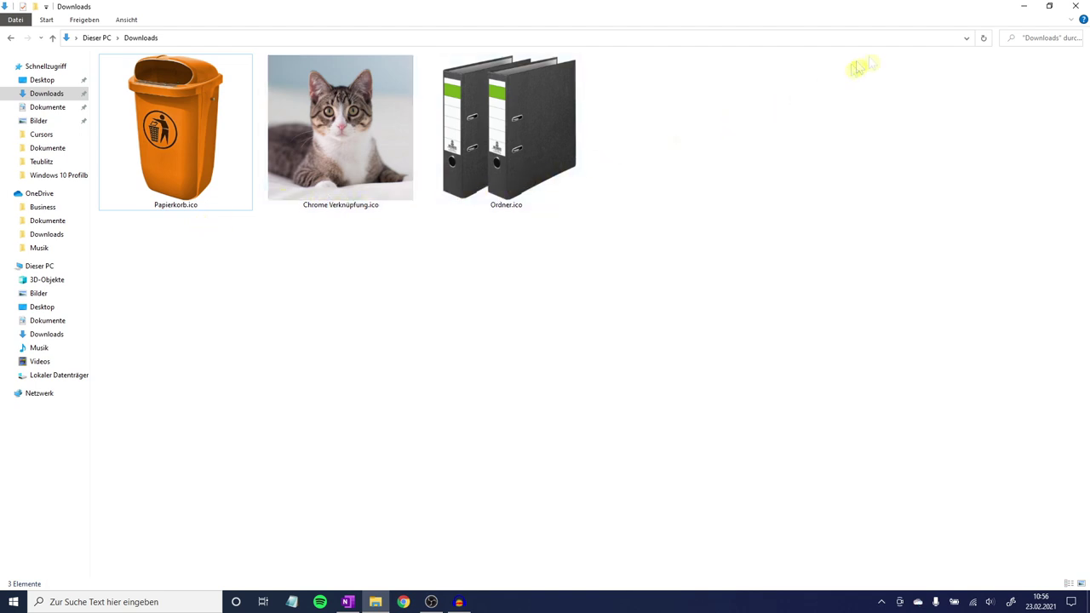
Step: Change the icon of the desktop folder Ordner to Ordner.ico from the Downloads folder and apply it
click(1024, 7)
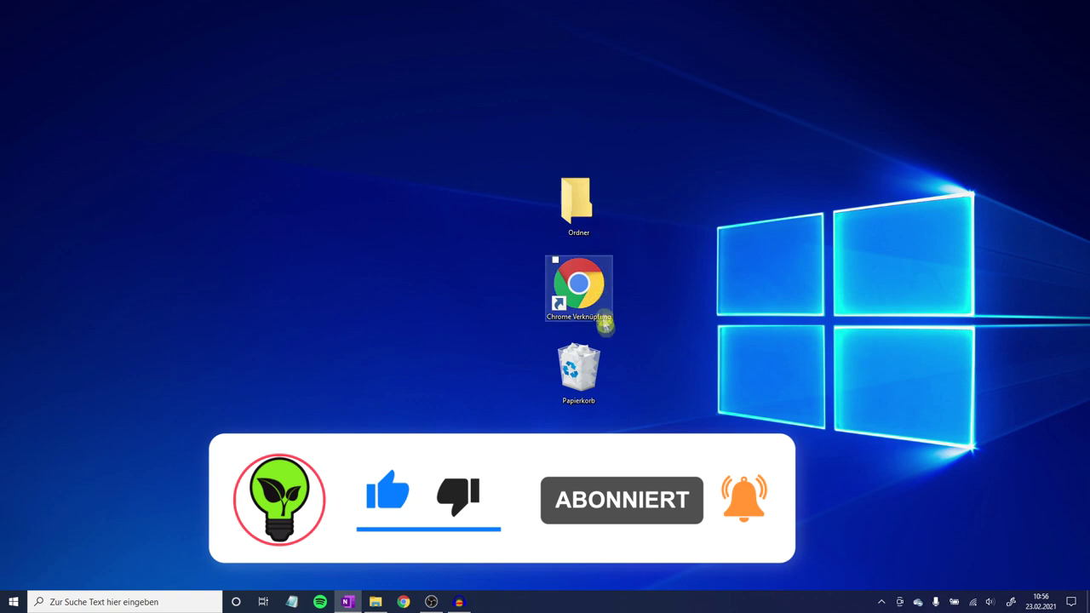
click(595, 204)
right_click(595, 201)
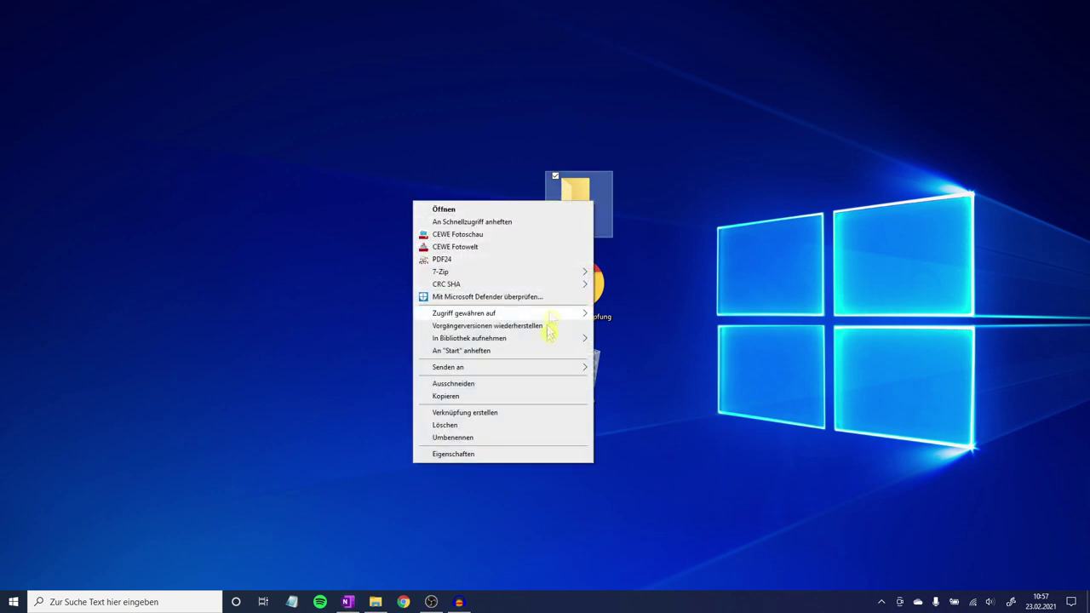
click(540, 454)
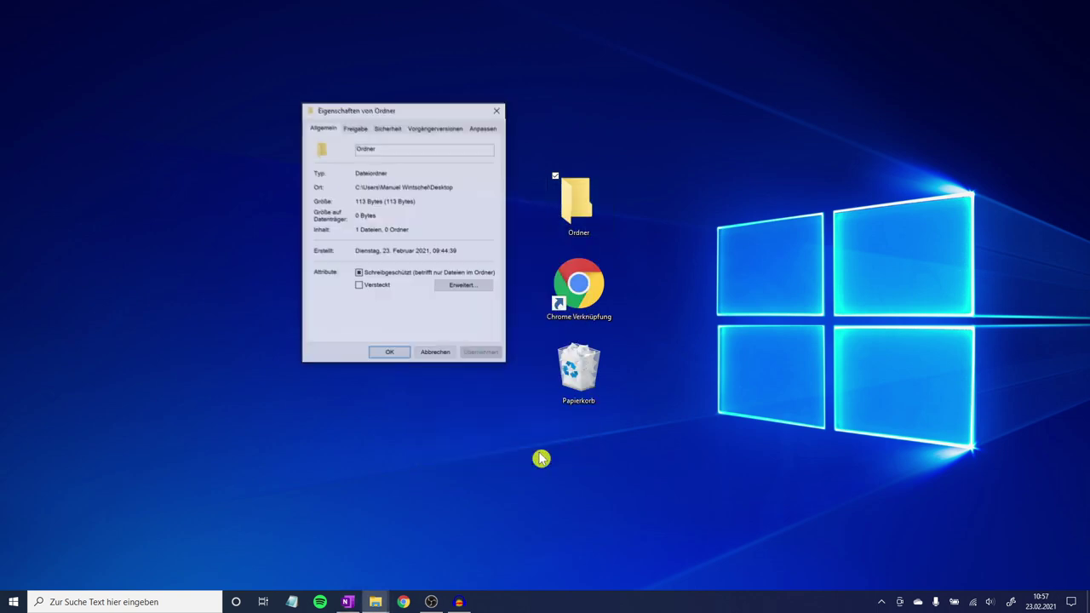
click(484, 129)
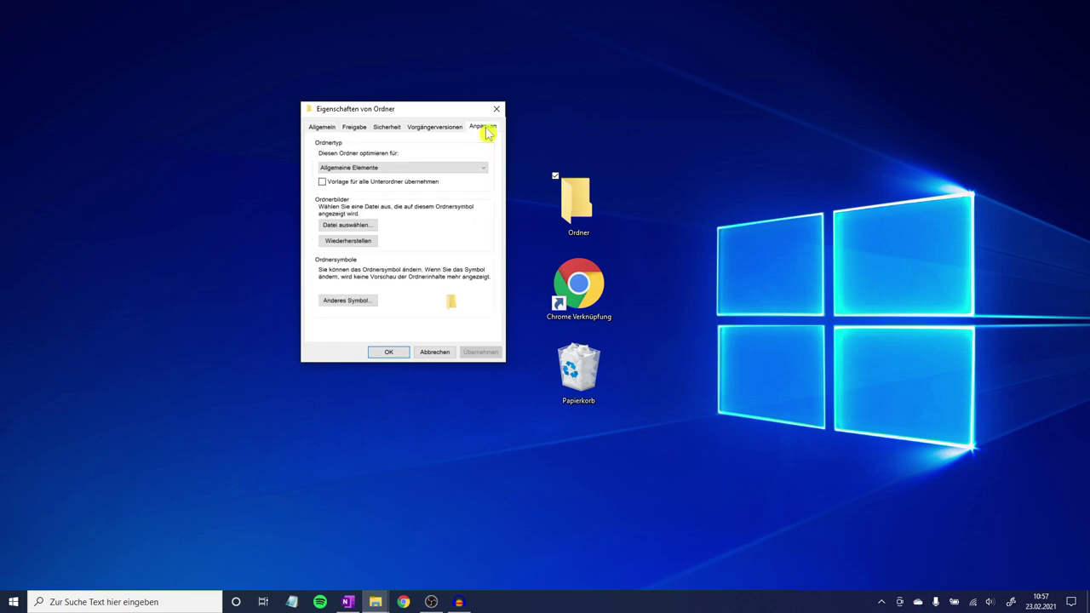
click(372, 305)
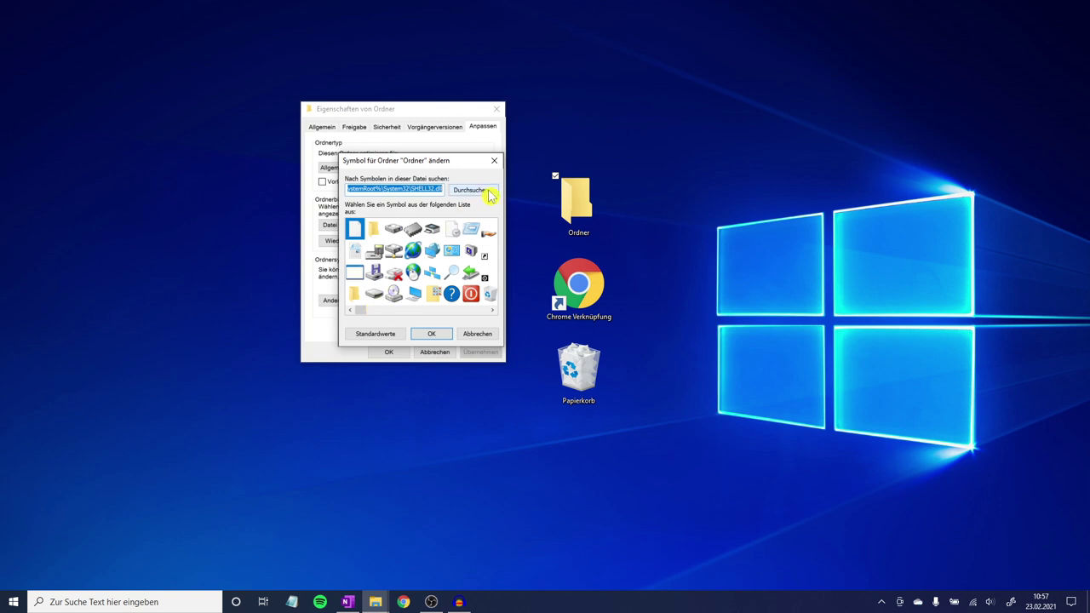
click(471, 190)
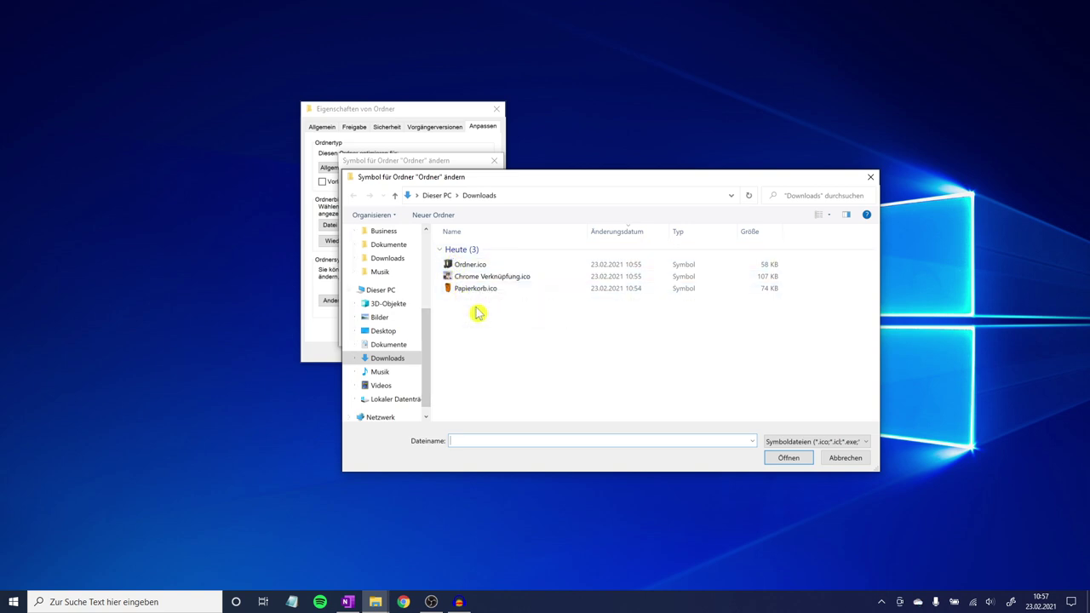
click(494, 267)
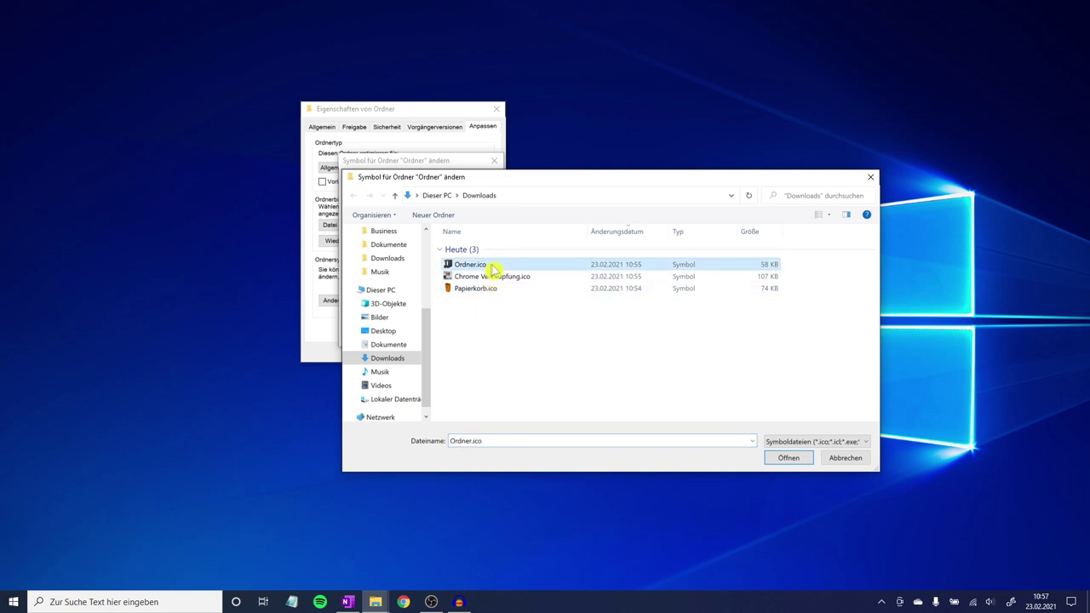
click(774, 461)
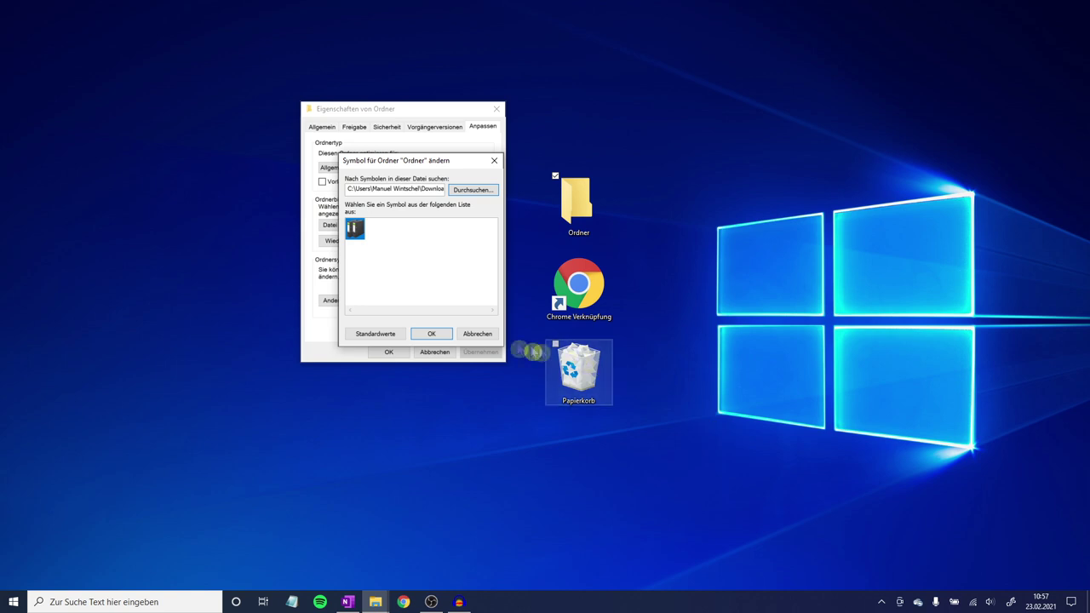
click(432, 334)
click(490, 355)
click(399, 355)
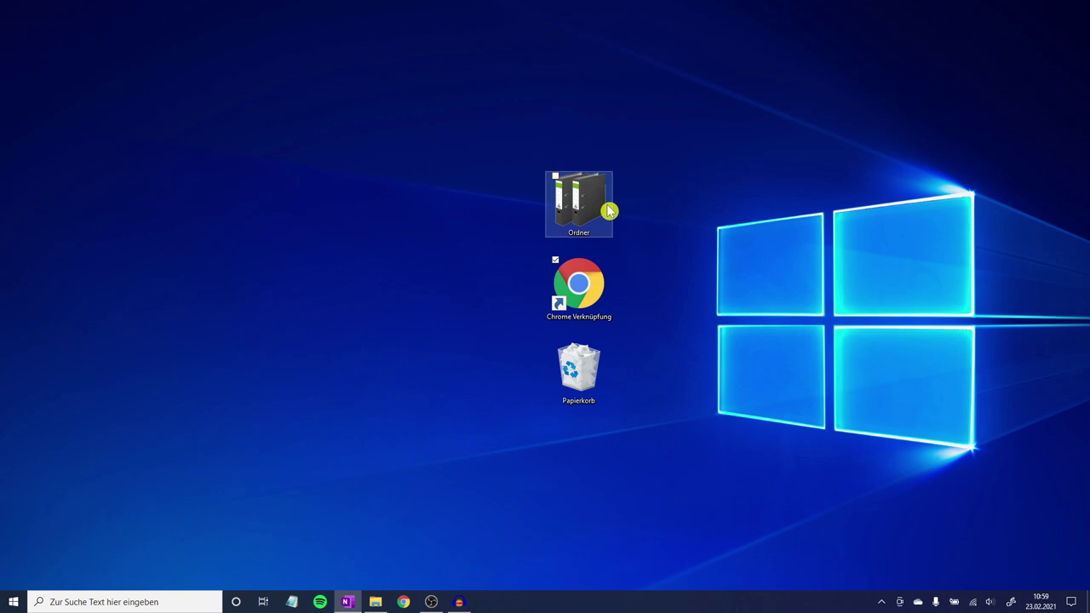
Step: Change the icon of the desktop shortcut Chrome Verknüpfung to Chrome Verknüpfung.ico from Downloads, applying it with administrator permission
right_click(594, 288)
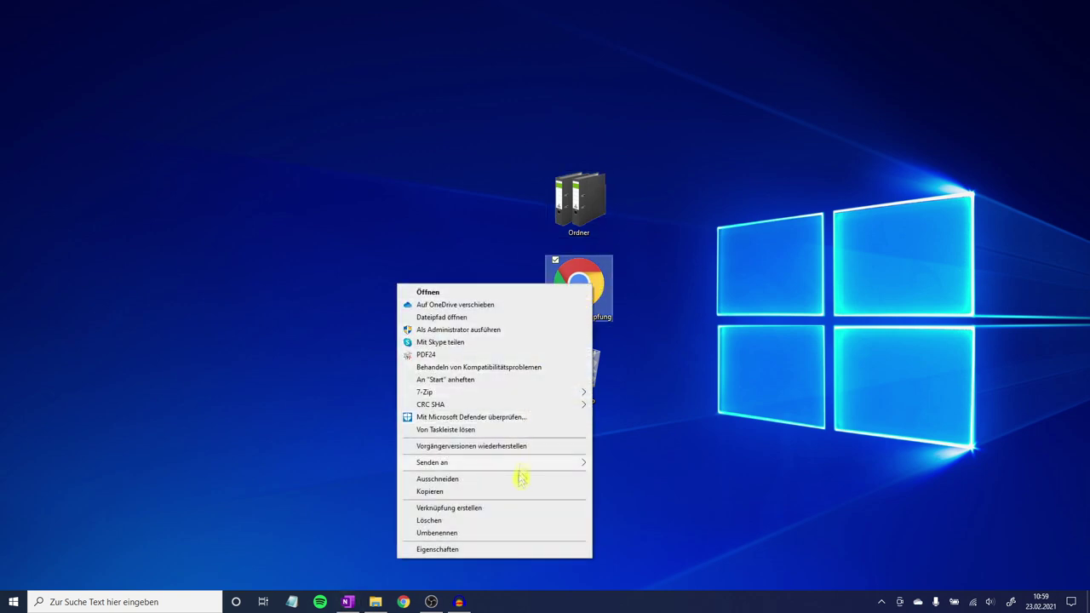
click(506, 548)
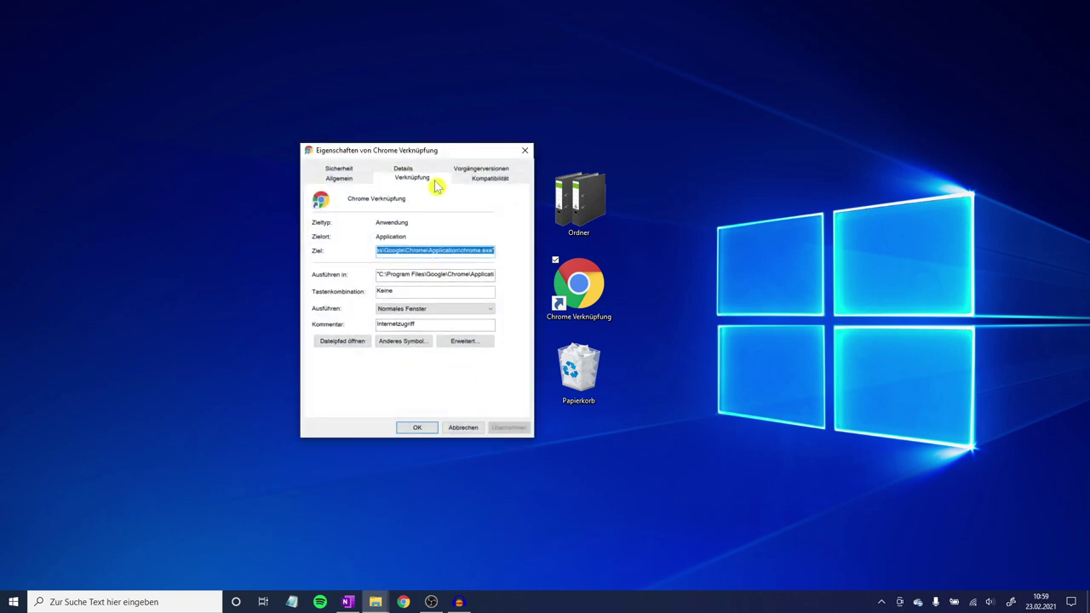
click(401, 340)
click(492, 235)
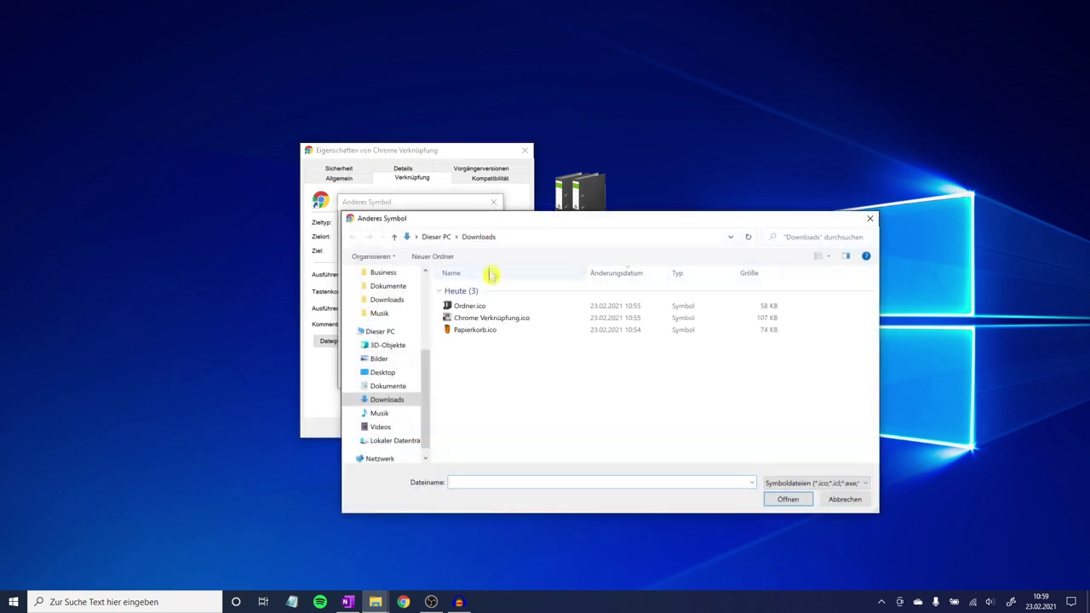
click(494, 317)
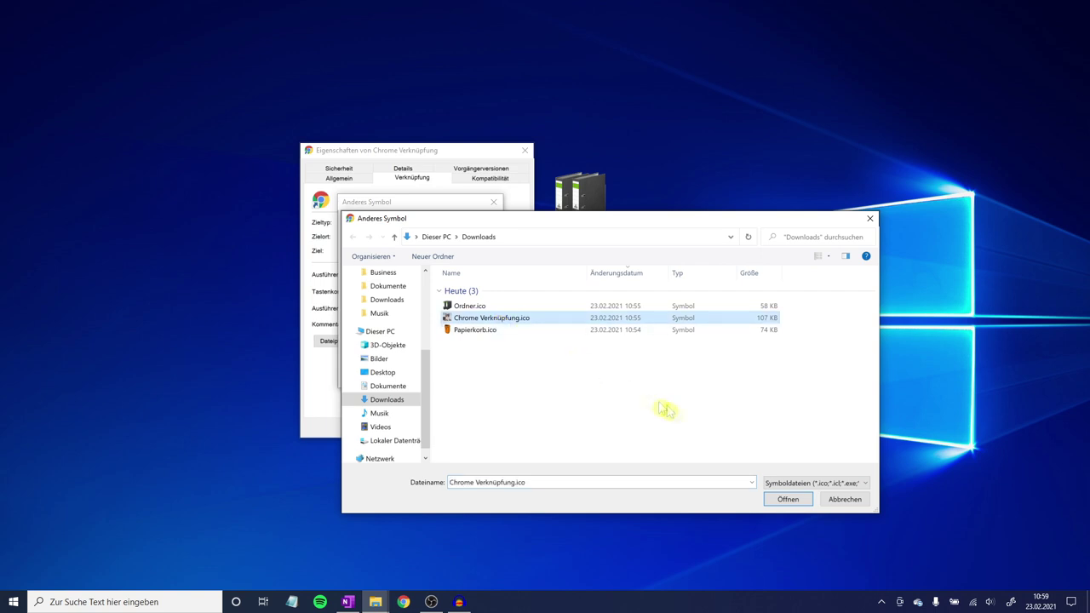
click(784, 500)
click(434, 379)
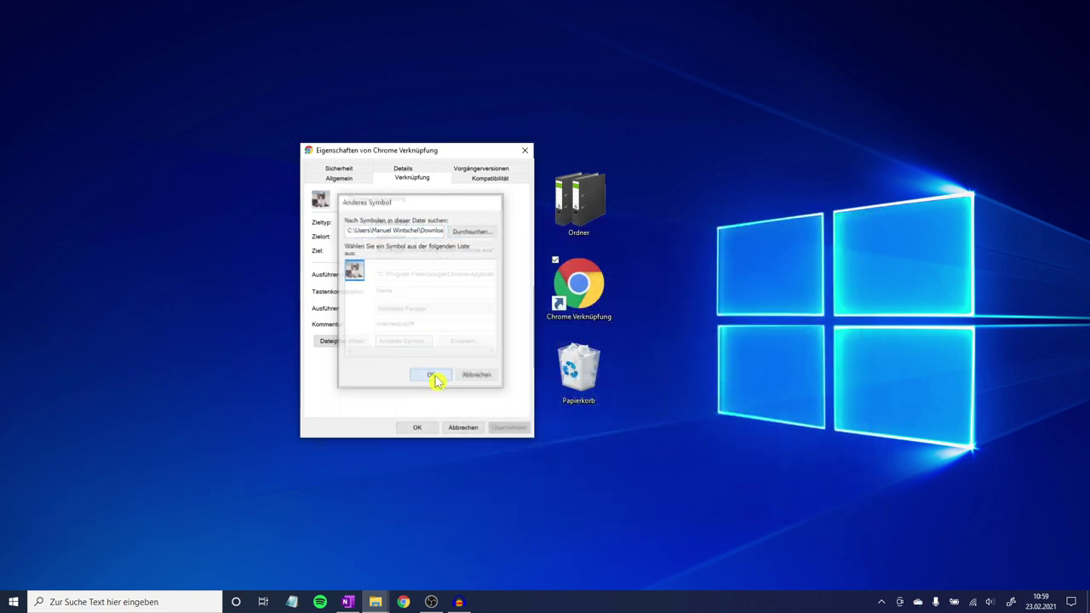
click(510, 428)
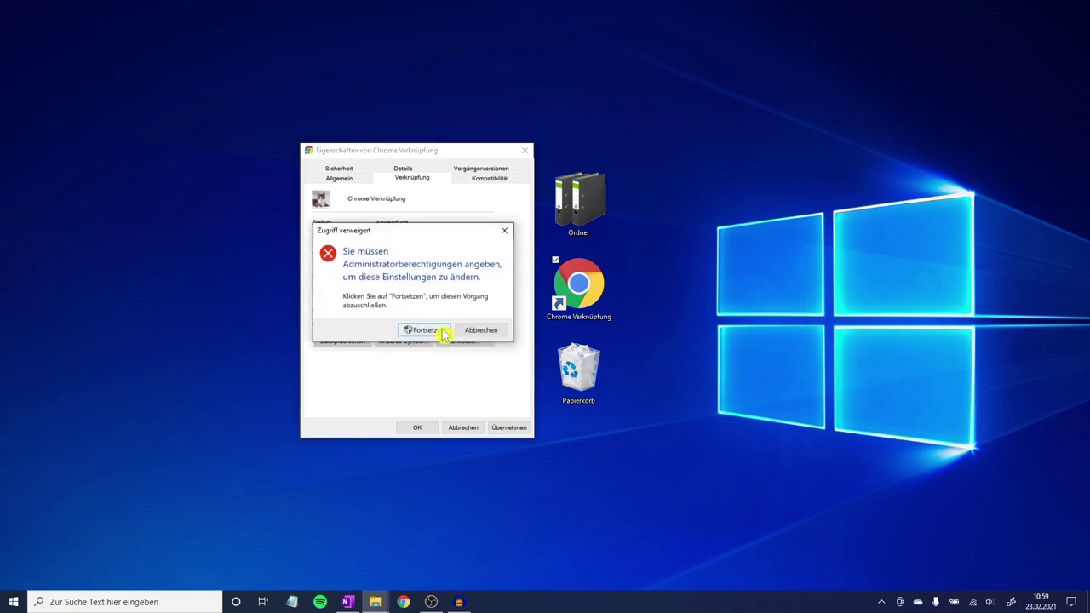
click(426, 331)
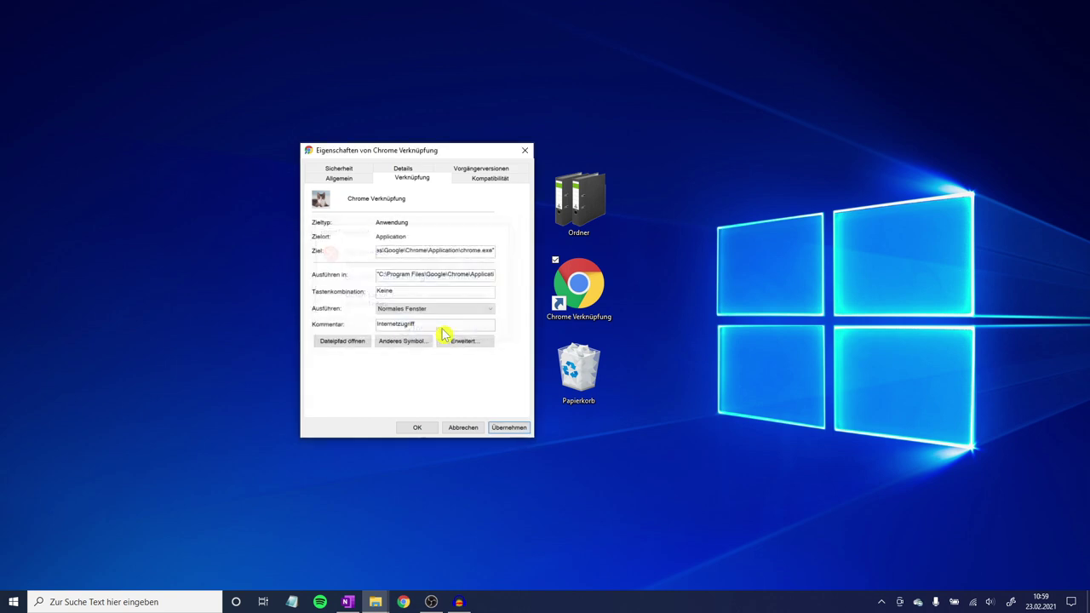
click(418, 428)
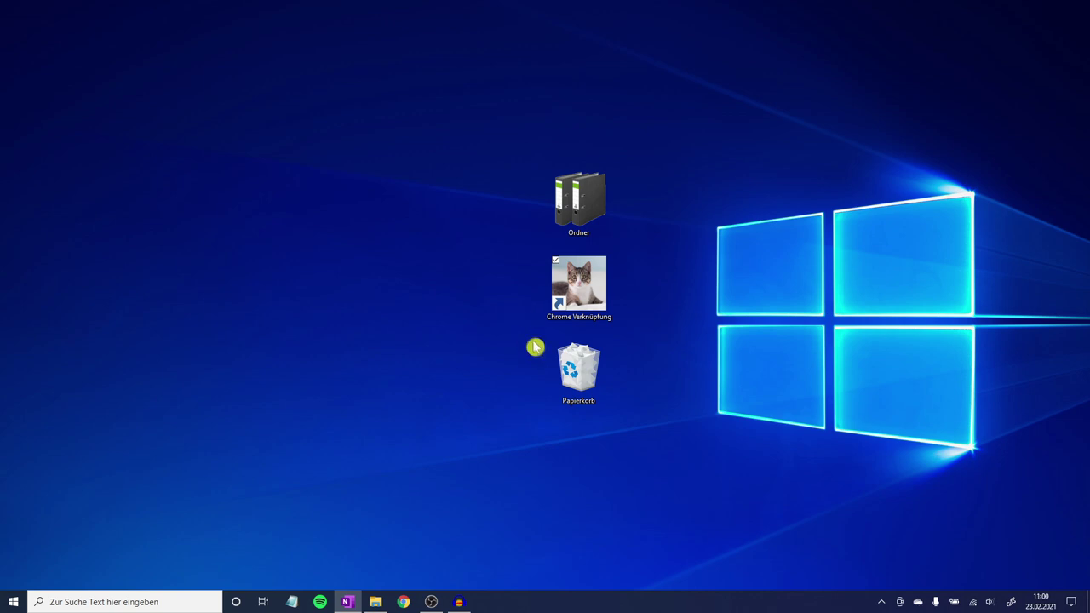
right_click(568, 362)
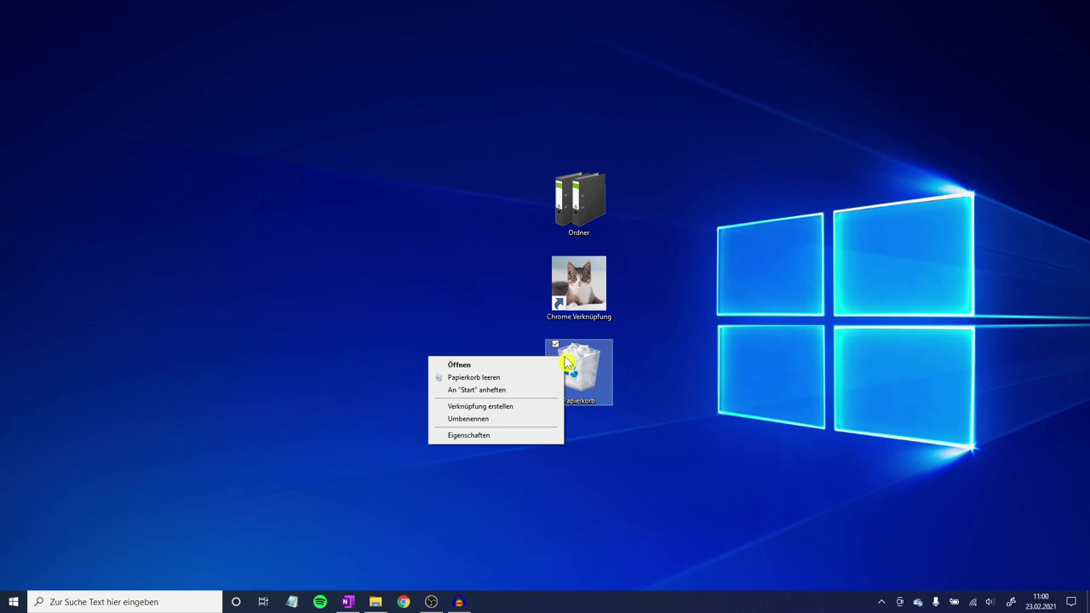
click(549, 436)
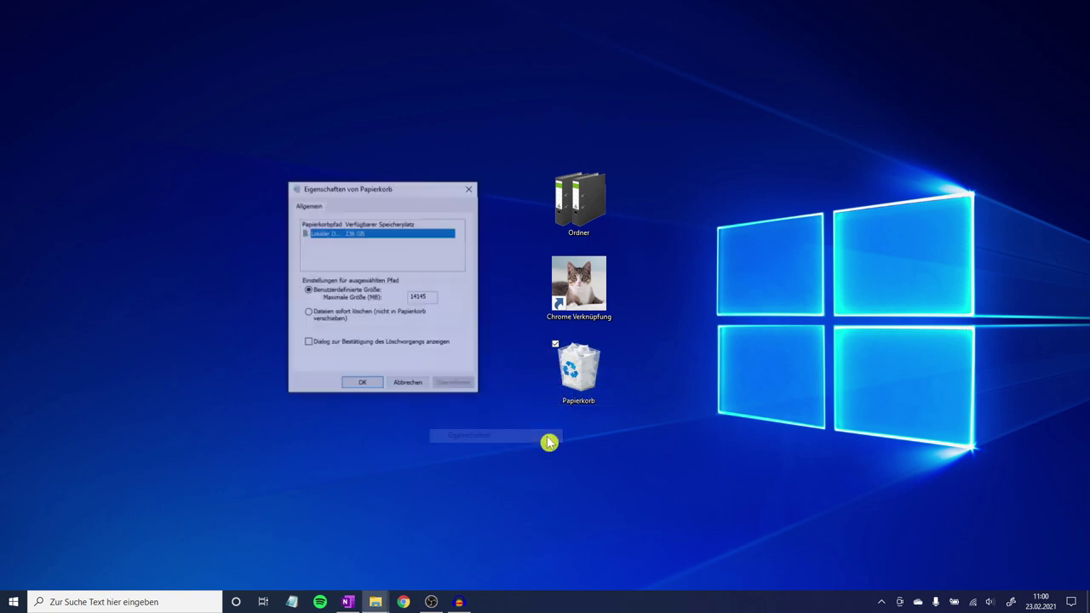
click(469, 188)
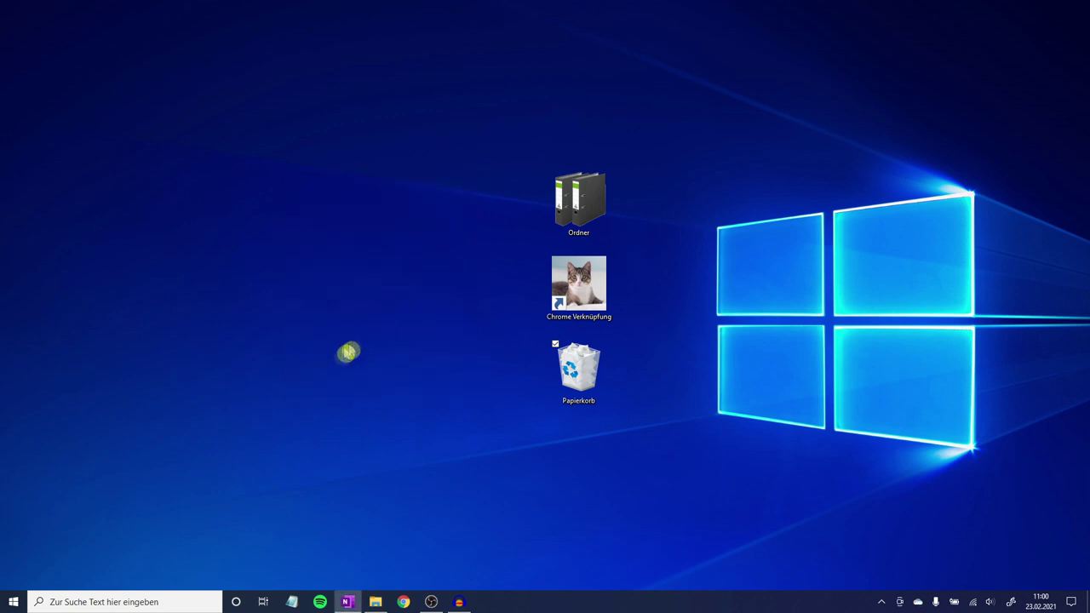
Step: Open the desktop icon settings (Desktopsymboleinstellungen) from the Designs page of the Windows personalization settings
click(10, 601)
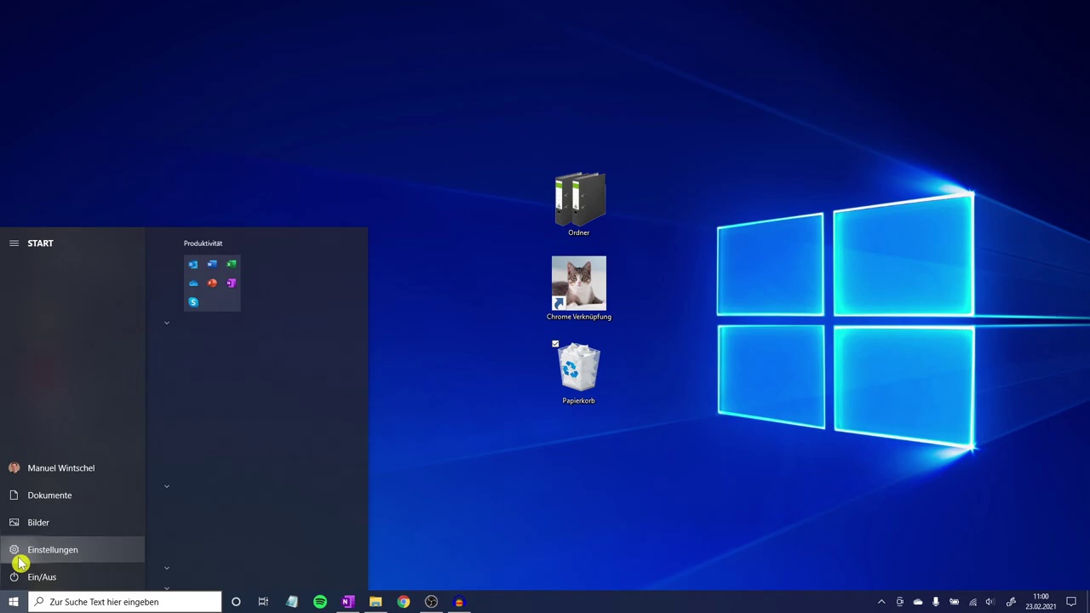
click(21, 561)
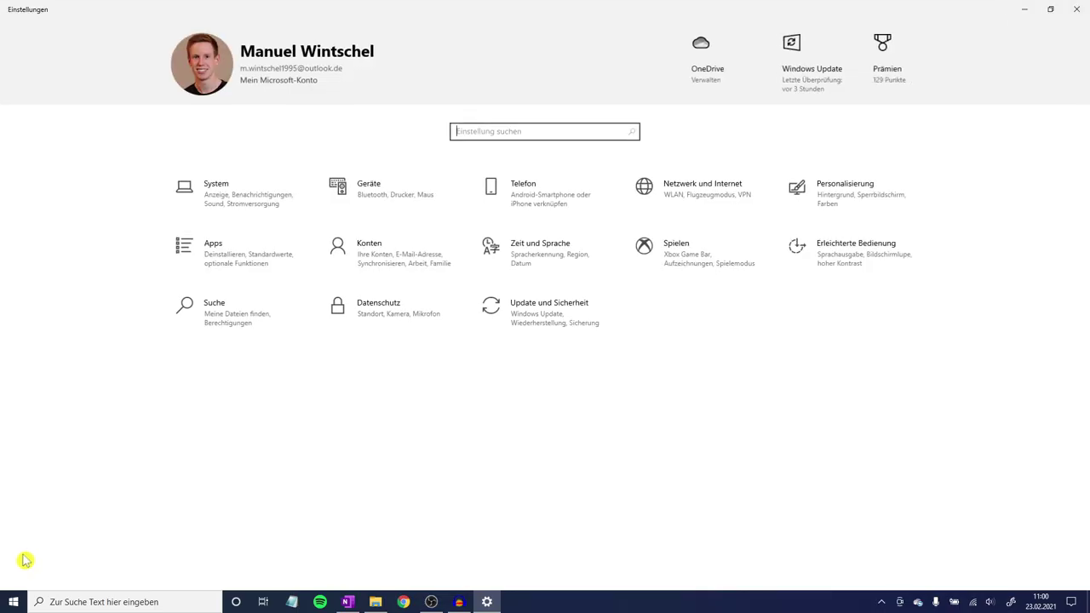
click(852, 211)
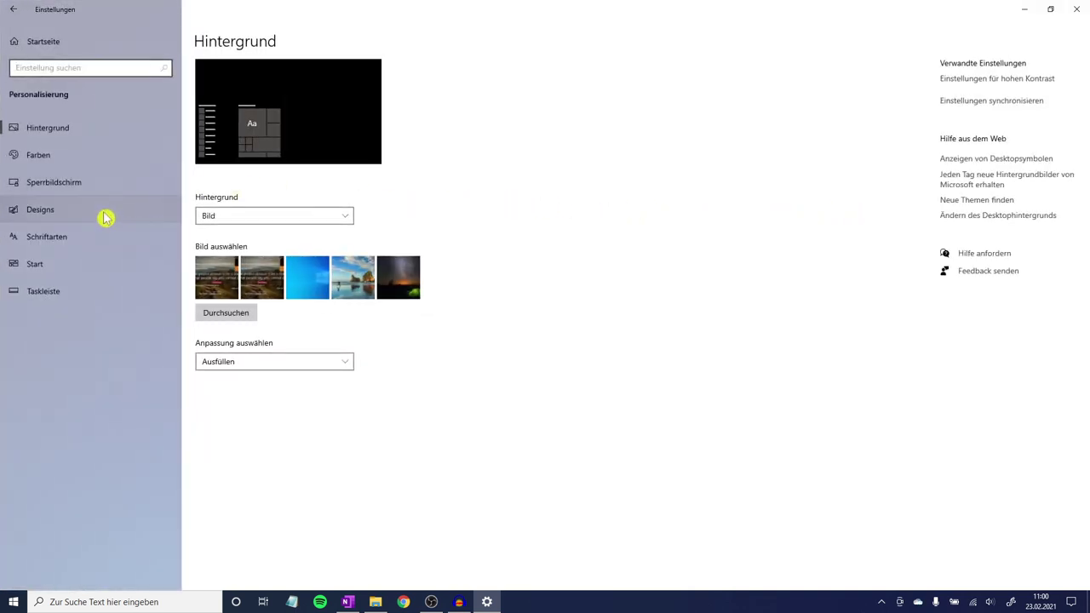
click(104, 219)
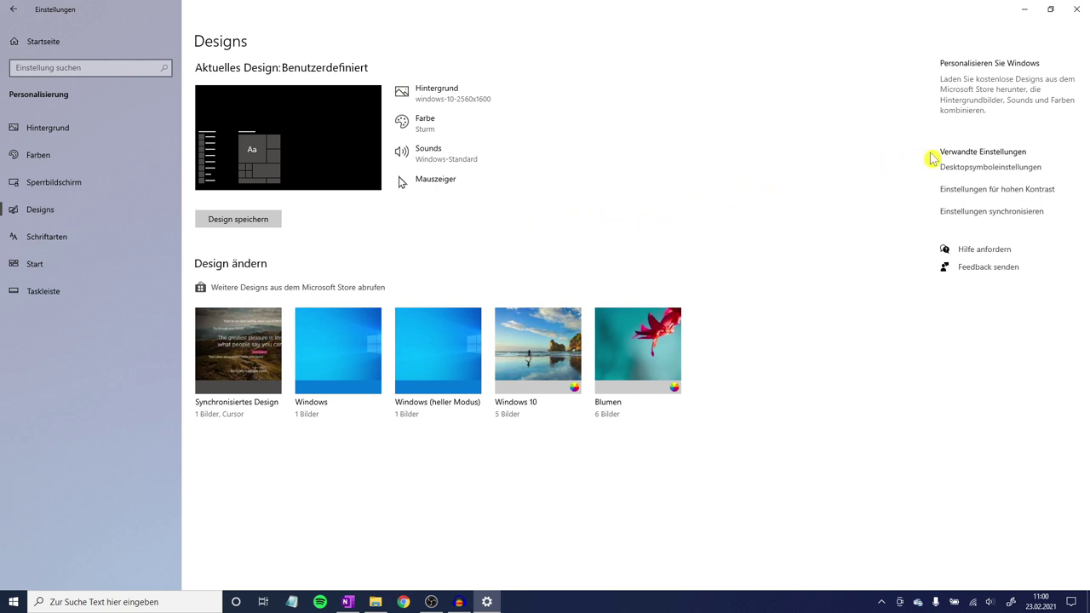
click(1008, 169)
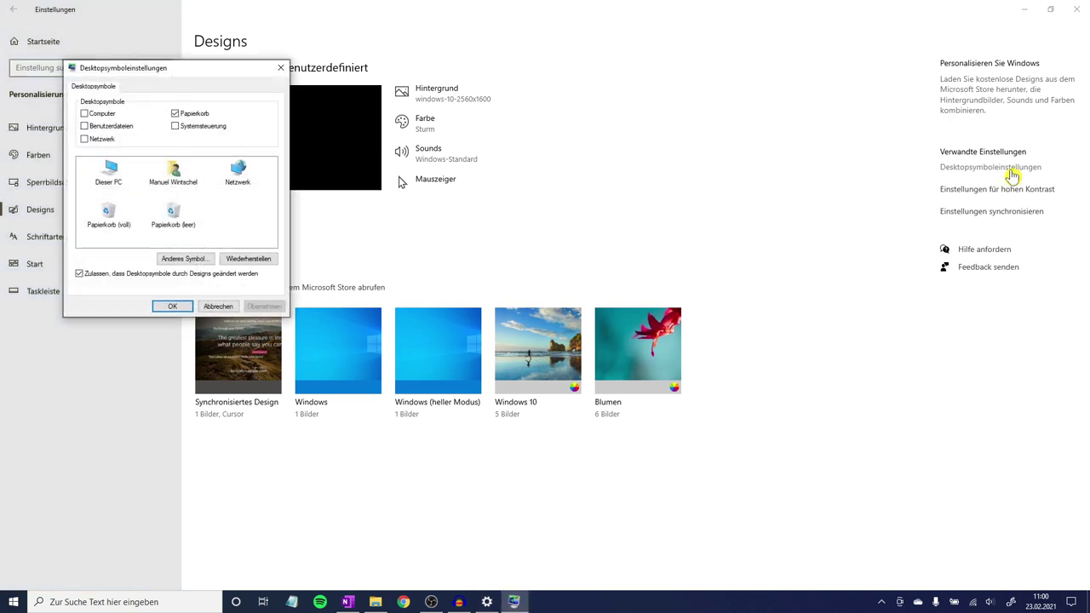
Step: Change the Papierkorb (voll) icon to Papierkorb.ico from the Downloads folder, apply it, and close the dialog and the settings window
click(117, 225)
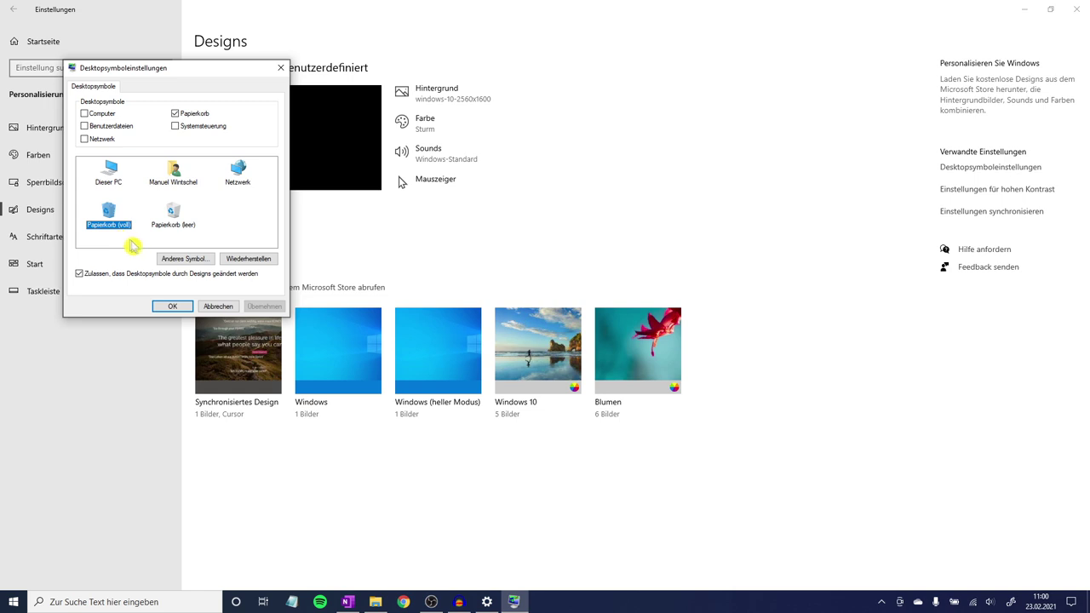
click(209, 266)
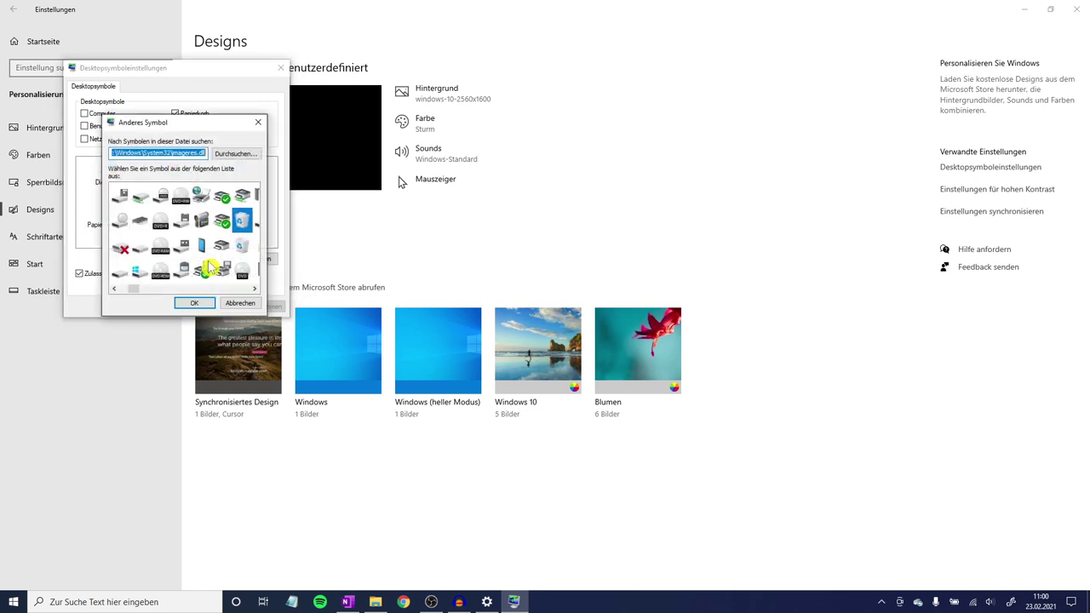
click(257, 155)
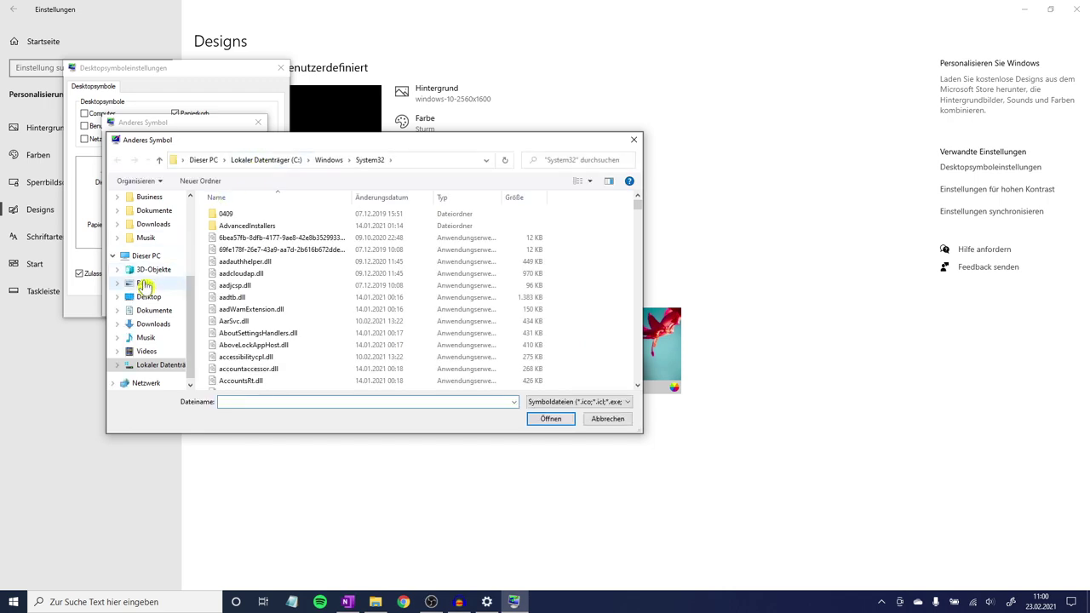
scroll(144, 277, up, 3)
click(168, 241)
click(272, 257)
click(551, 419)
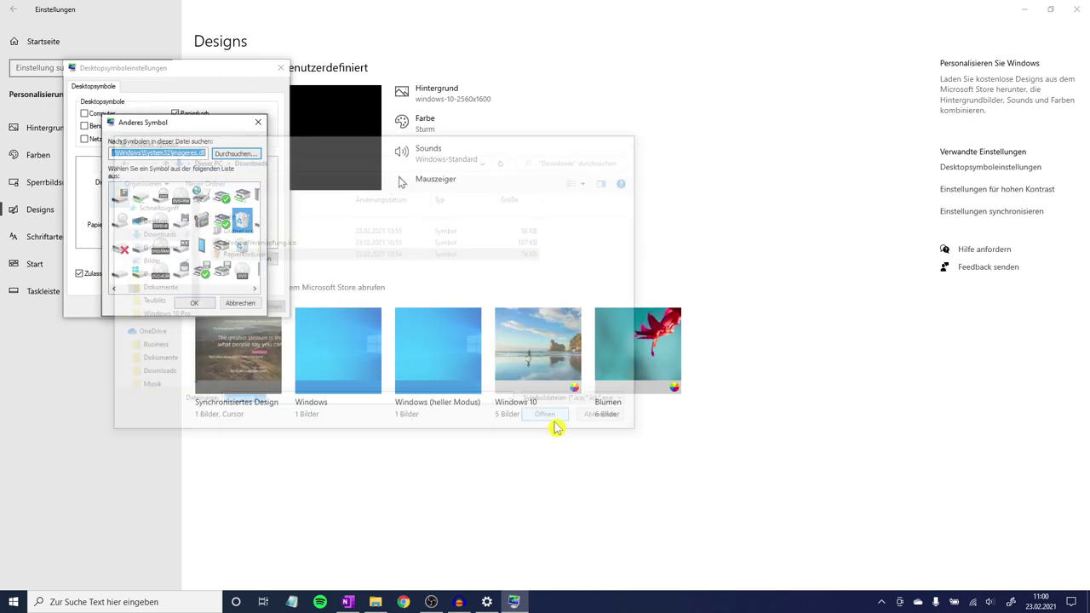
click(202, 305)
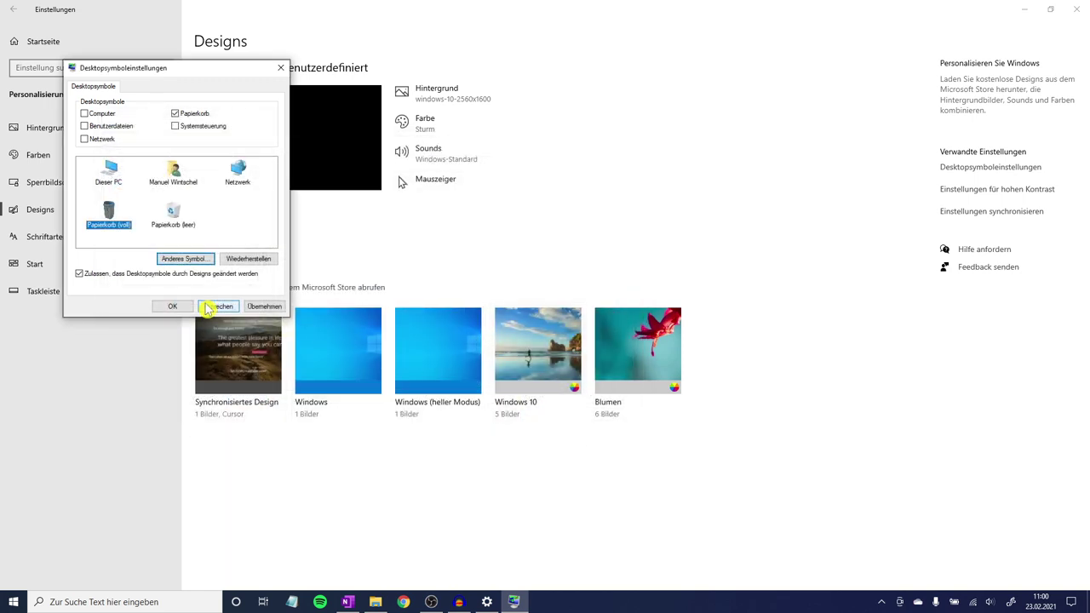
click(258, 306)
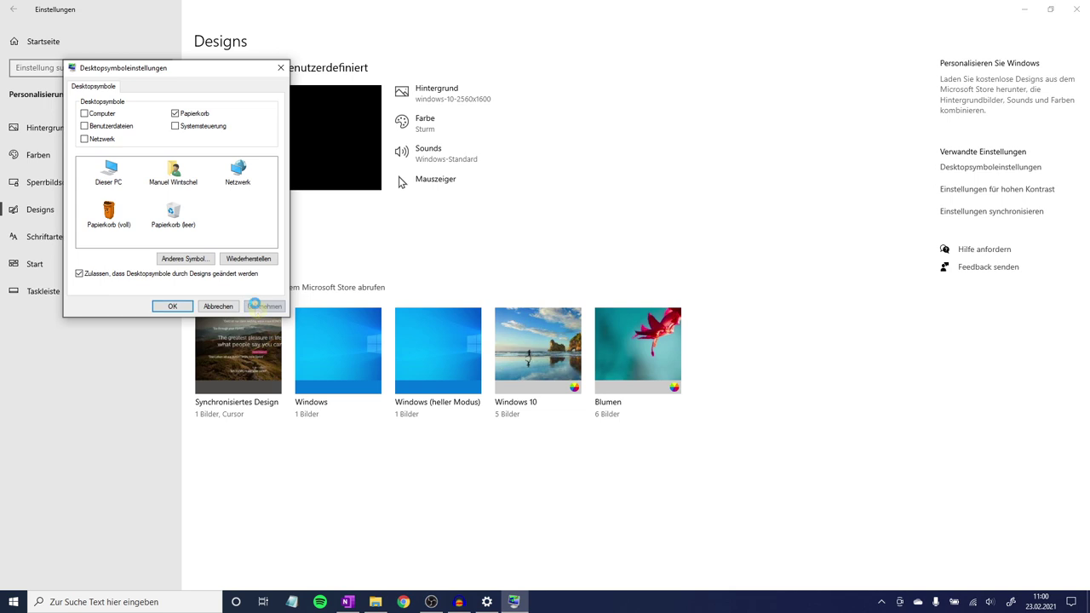
click(174, 307)
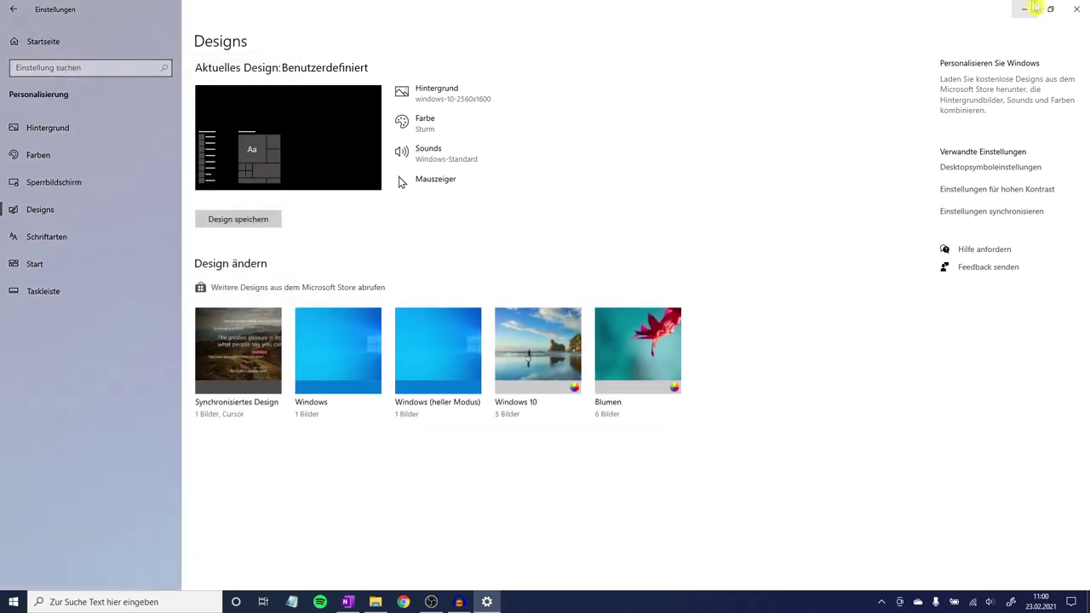
click(1075, 9)
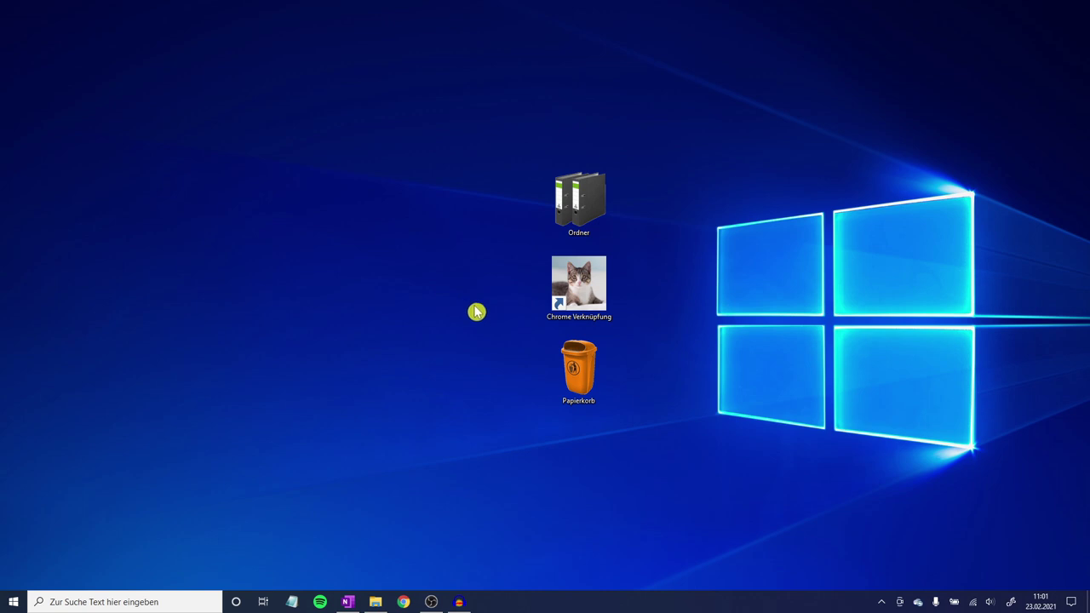
Step: Switch the desktop icons to medium size (Mittelgroße Symbole) and back to large size (Große Symbole)
right_click(477, 313)
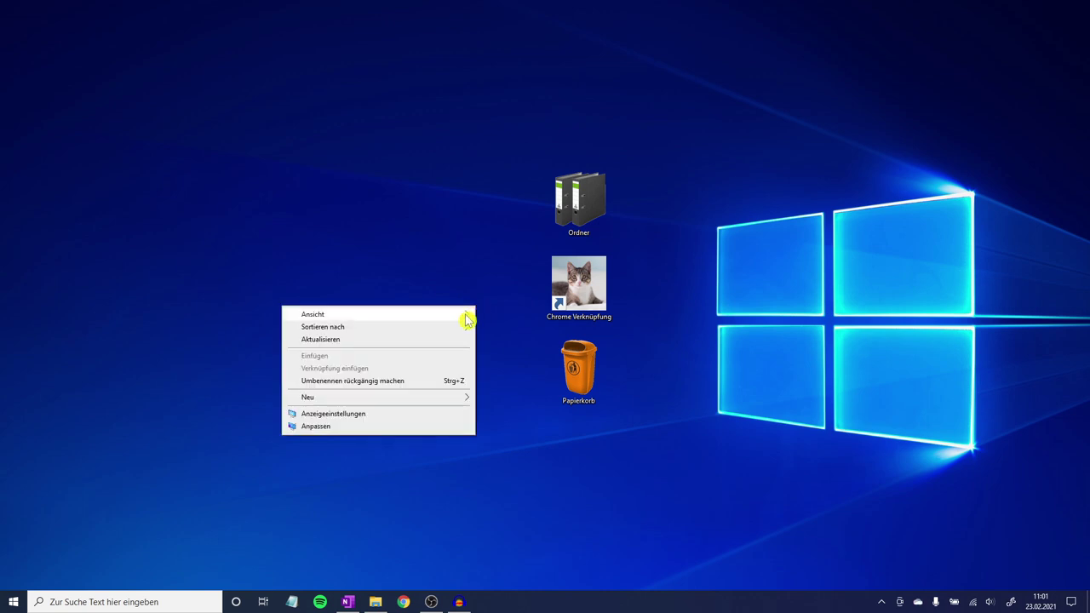
mouse_move(467, 318)
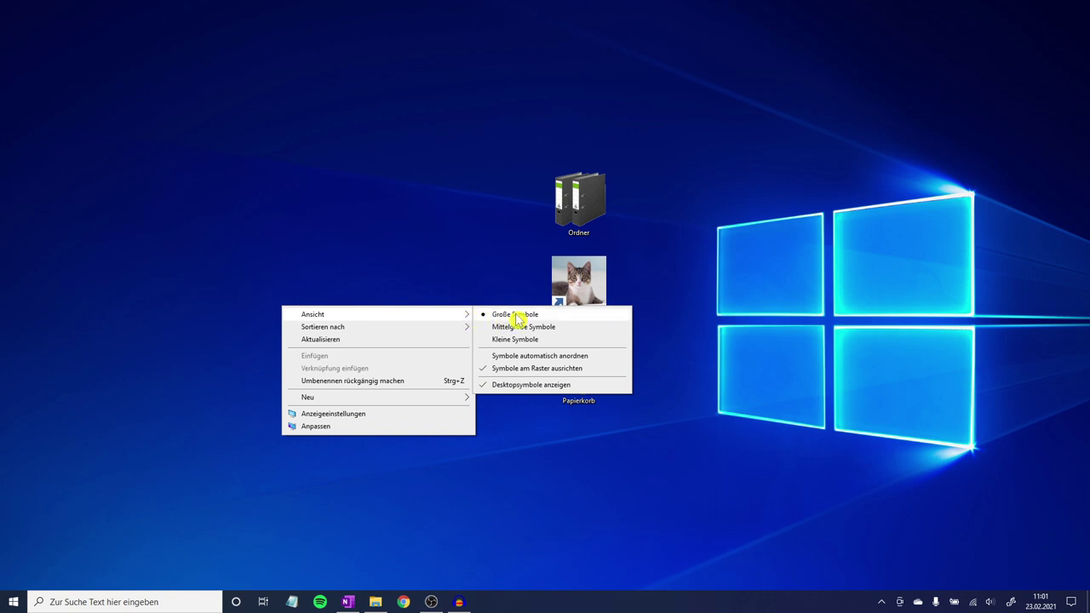
click(564, 340)
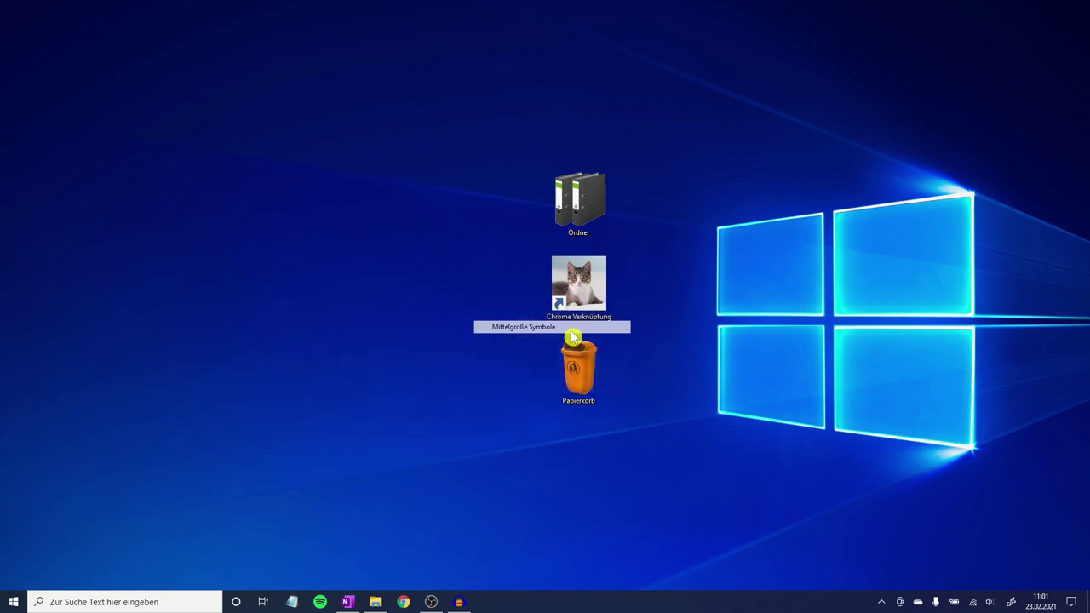
right_click(451, 286)
mouse_move(441, 290)
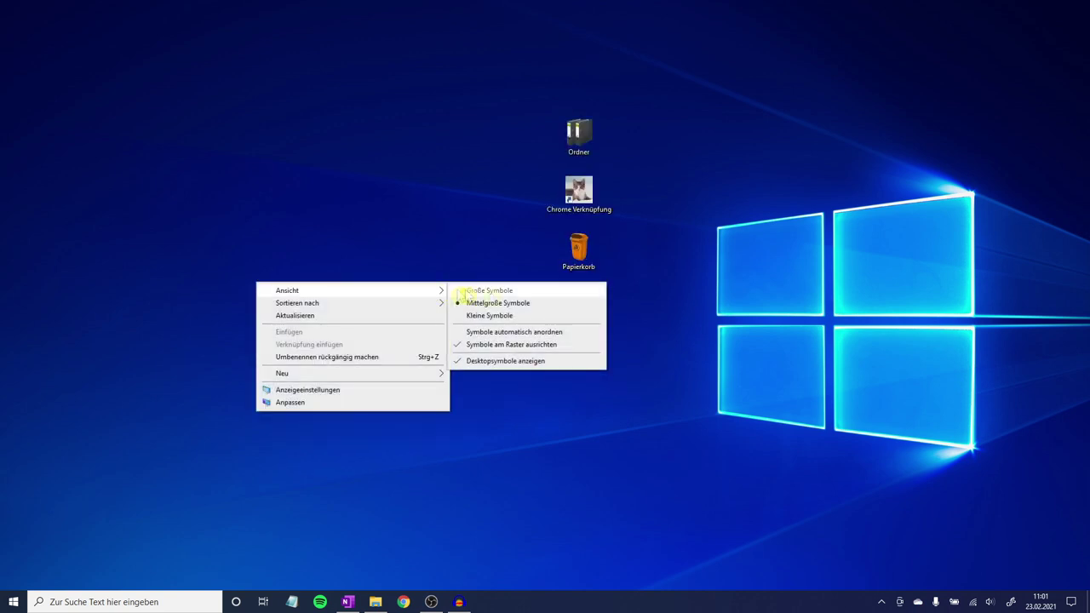
click(524, 292)
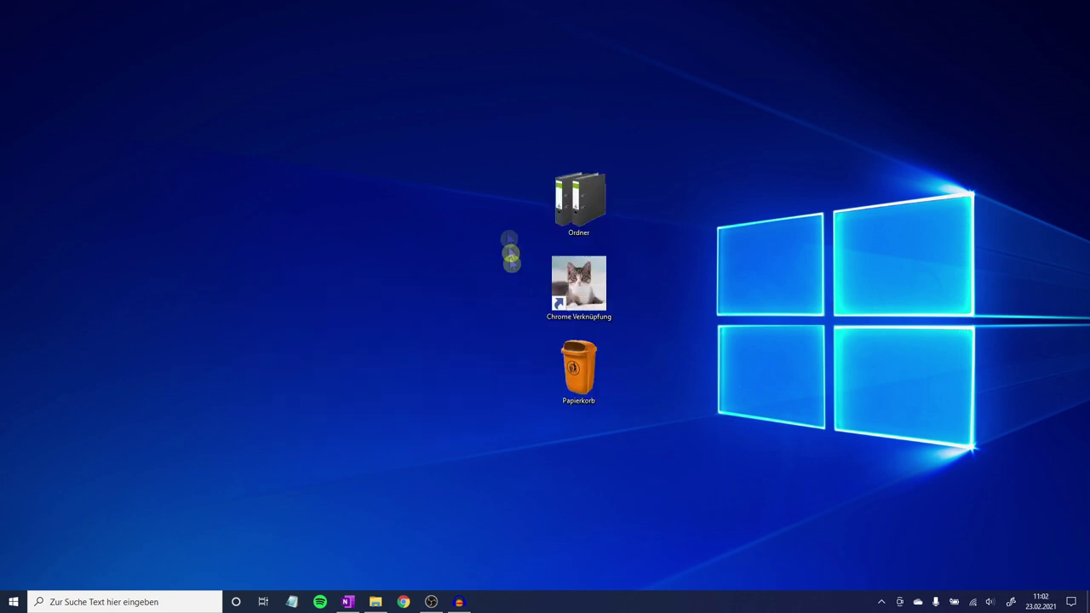